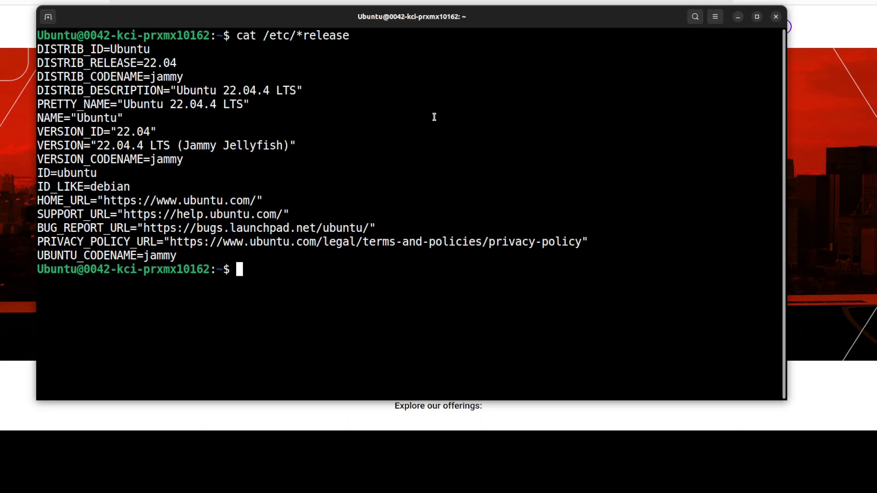
- Rerun nvidia-smi to confirm the NVIDIA RTX A6000 GPU with CUDA 12.4
key(Up)
key(Up)
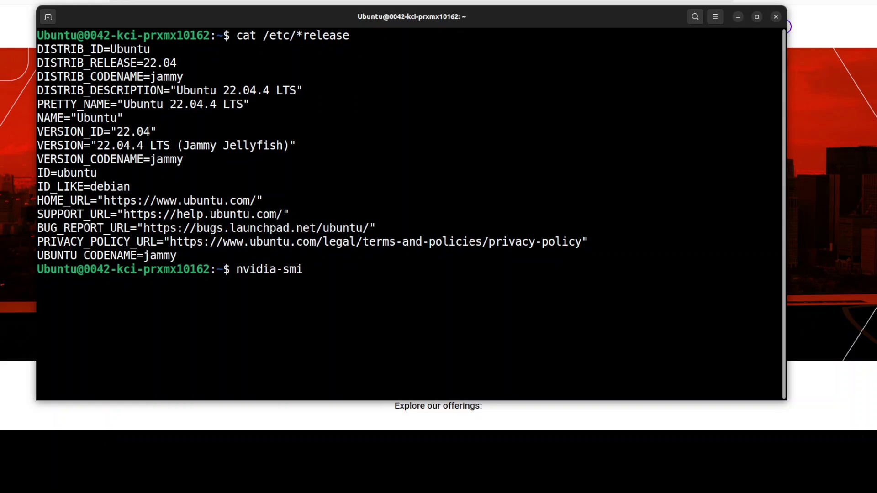
key(Return)
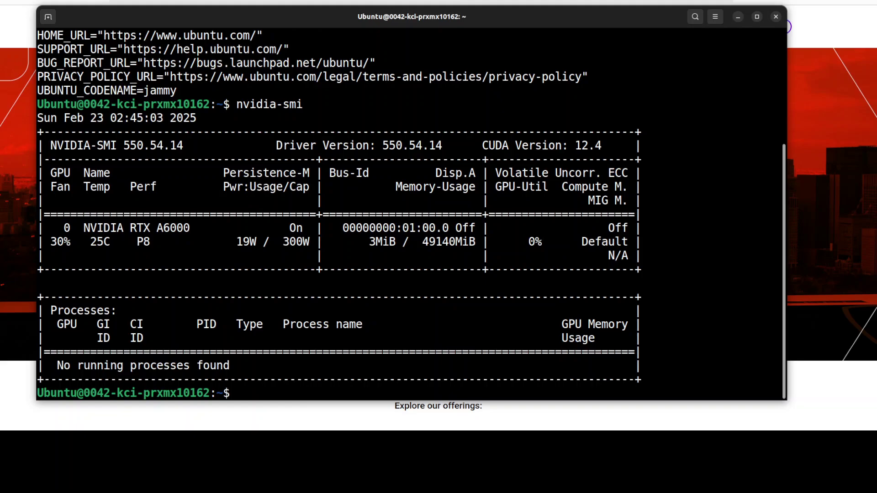
right_click(402, 169)
click(390, 115)
- Clear the terminal and confirm Docker version 26.1.0 is installed
text(clear)
key(Return)
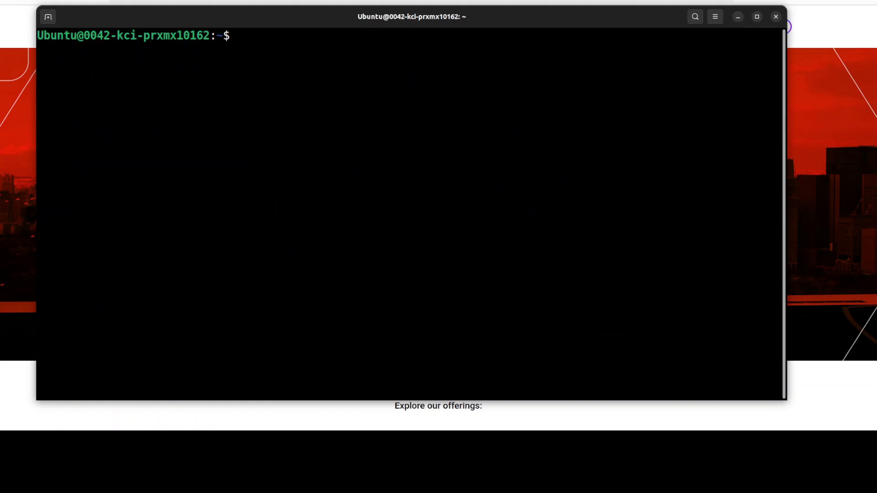
text(docker --version)
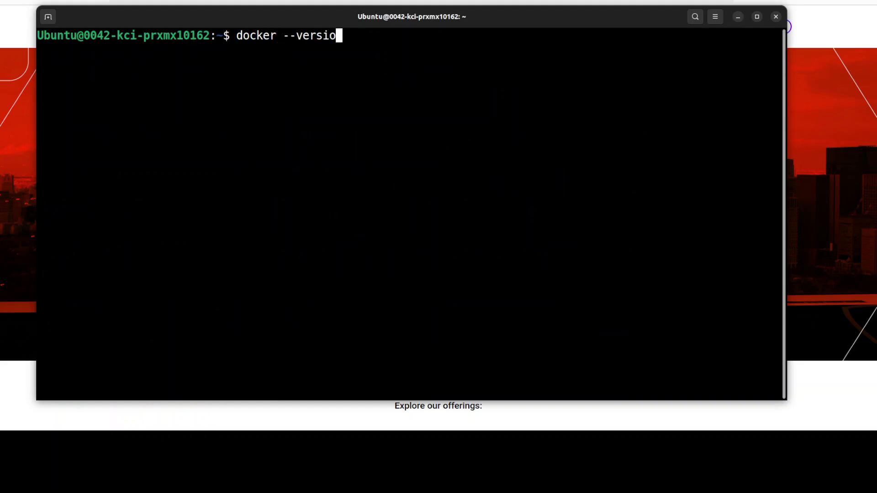
key(Return)
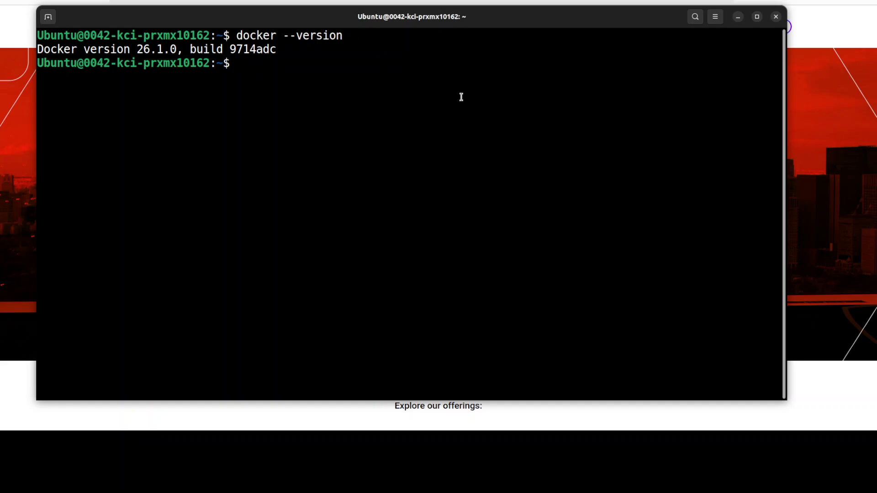
- Paste and run the openreader-webui docker run command on port 3003 to pull its image
right_click(251, 76)
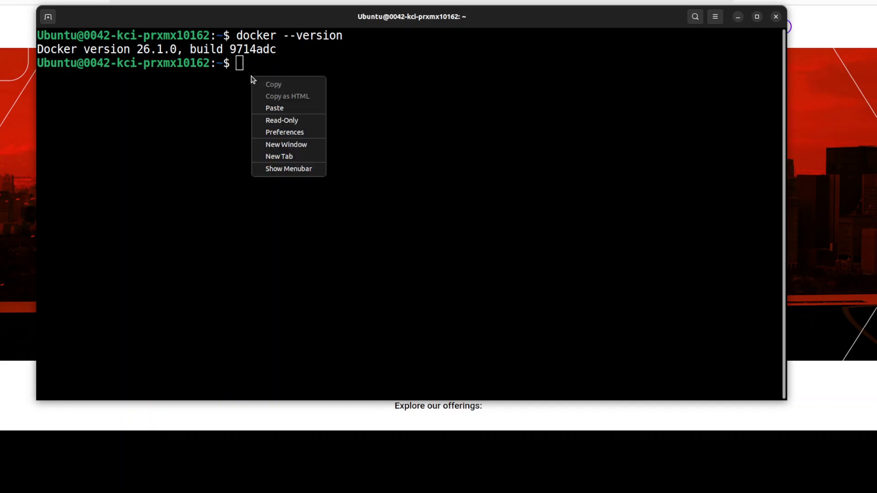
click(288, 108)
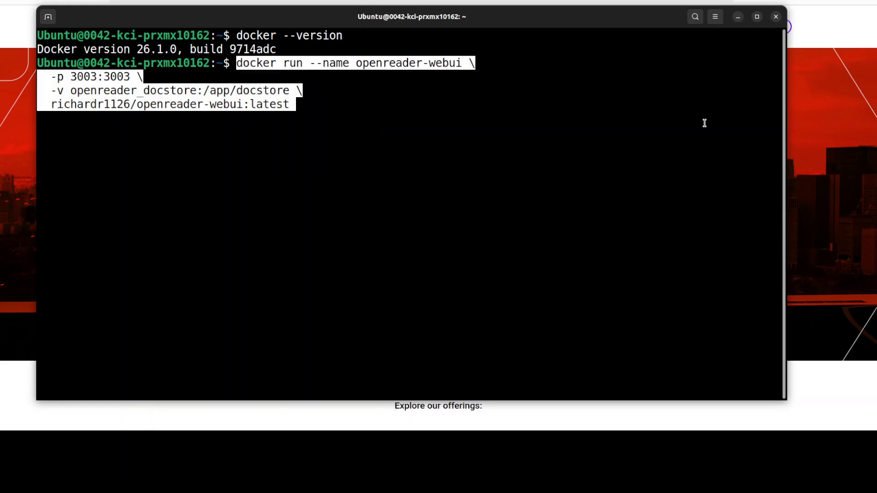
key(Return)
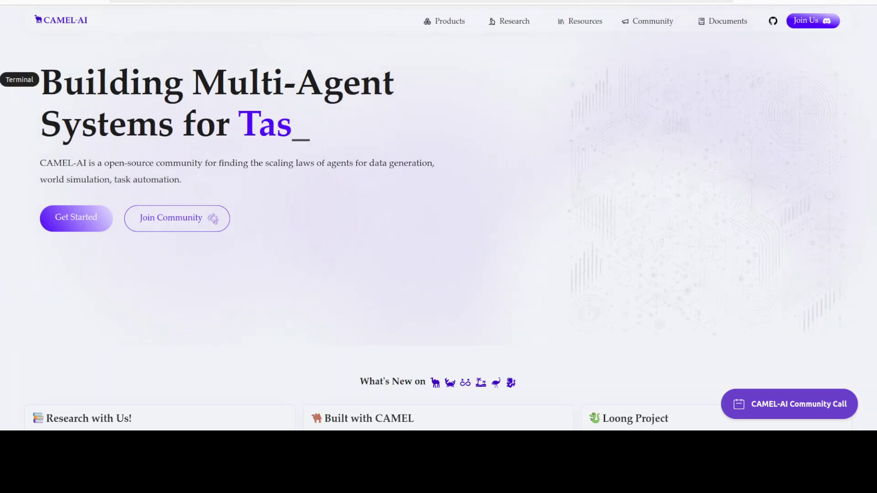
- Bring the terminal back to confirm the image downloaded and the server is ready at localhost:3003
click(1, 80)
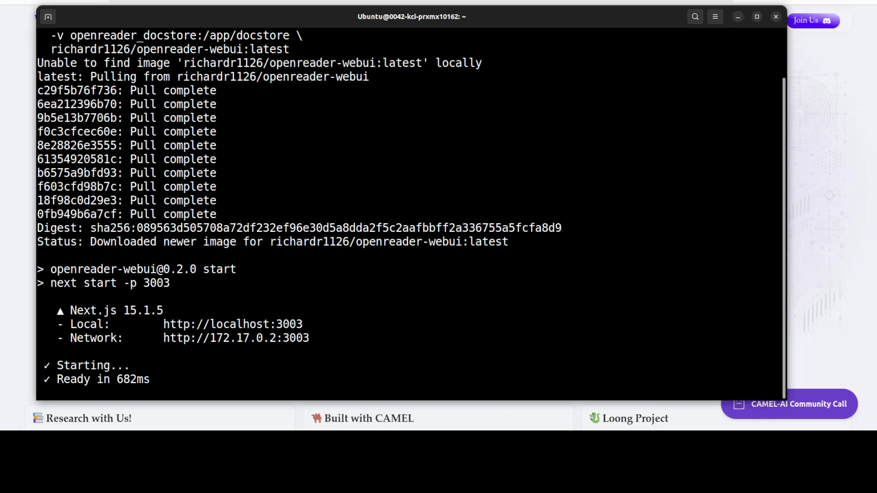
- Load OpenReader WebUI at localhost in a new Firefox tab
key(alt+Tab)
key(ctrl+t)
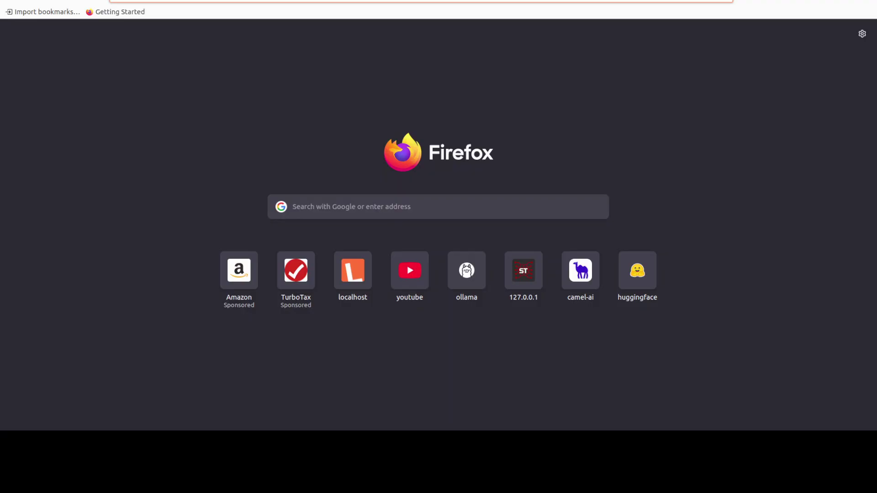
text(l)
key(Return)
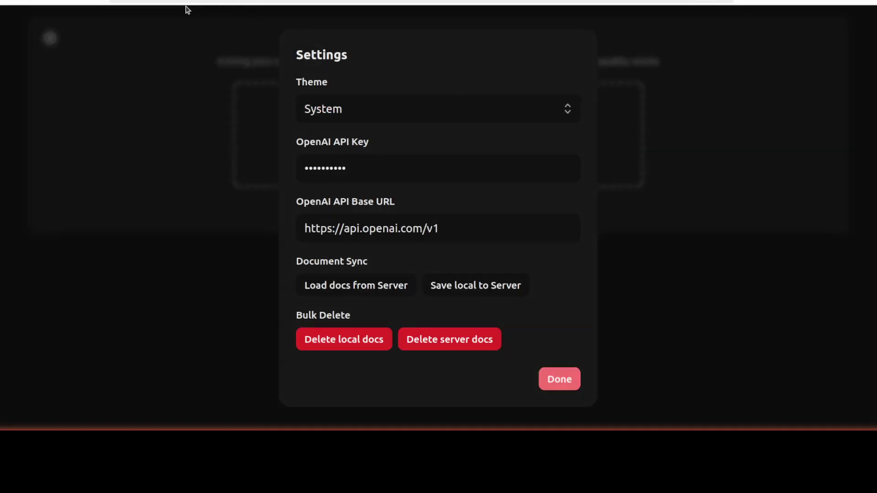
- Switch the Settings theme from System to Dark
click(452, 116)
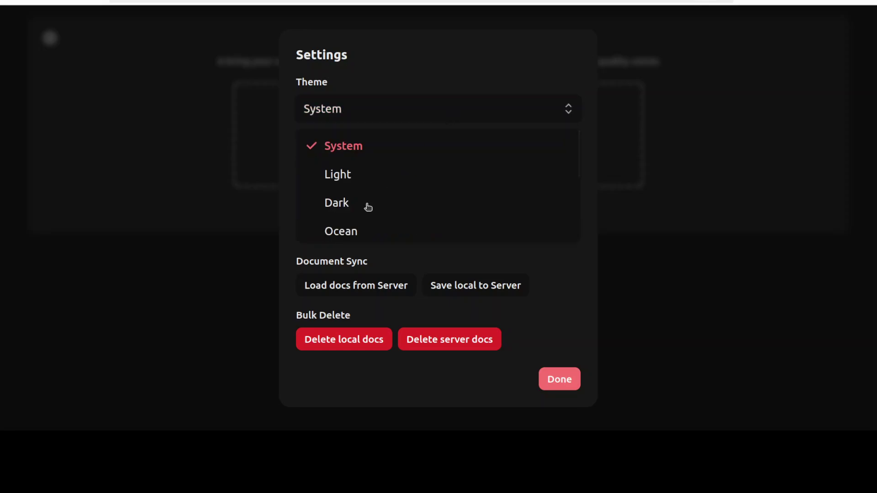
key(Down)
key(Down)
key(Return)
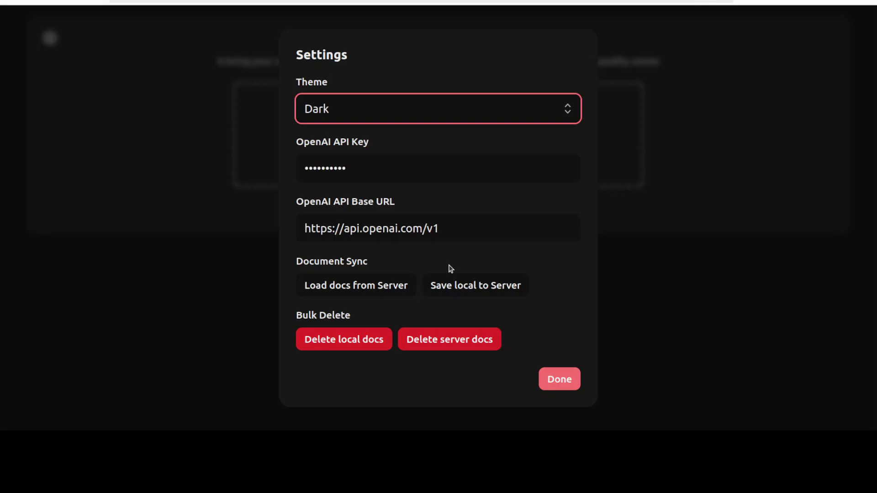
drag(454, 227, 260, 225)
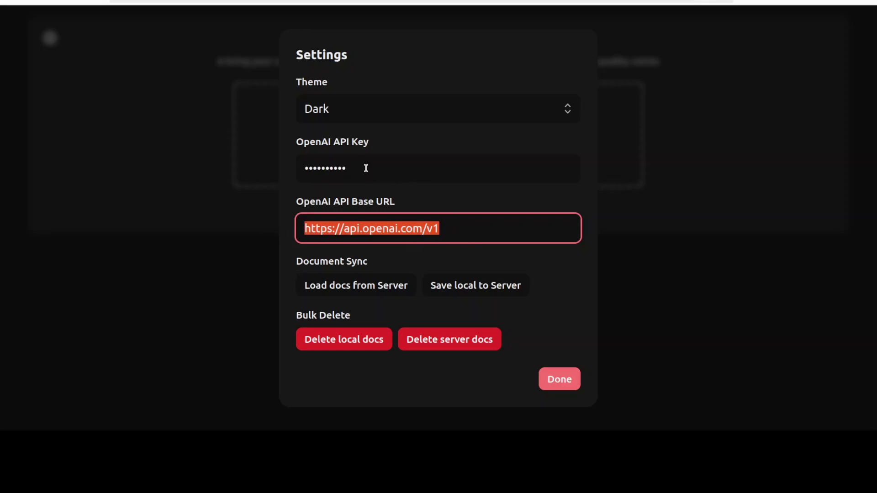
drag(349, 168, 298, 167)
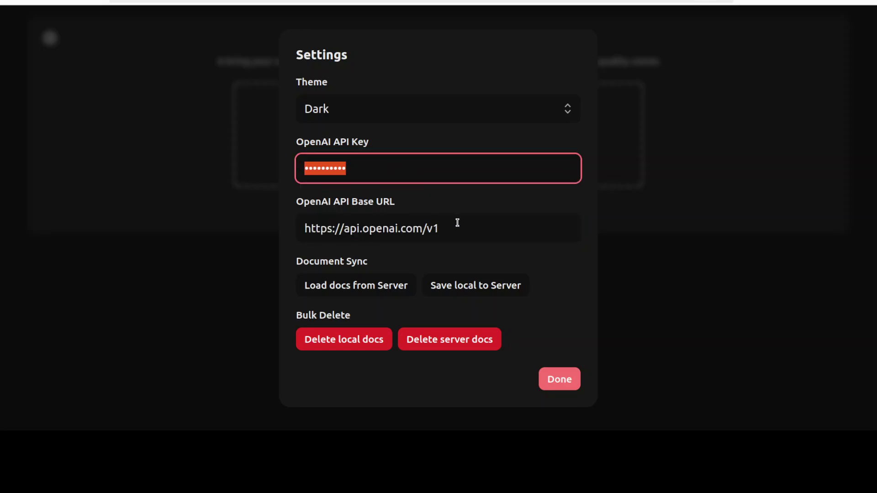
click(376, 169)
double_click(368, 172)
click(459, 227)
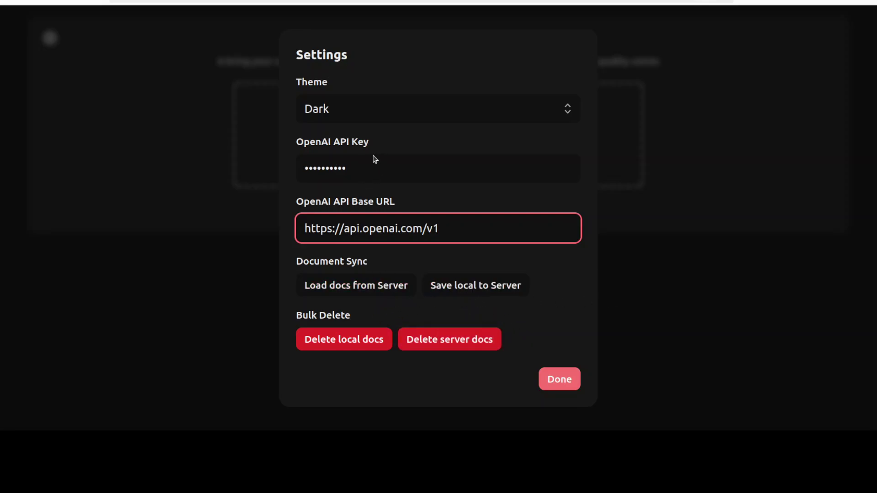
click(438, 168)
key(ctrl+v)
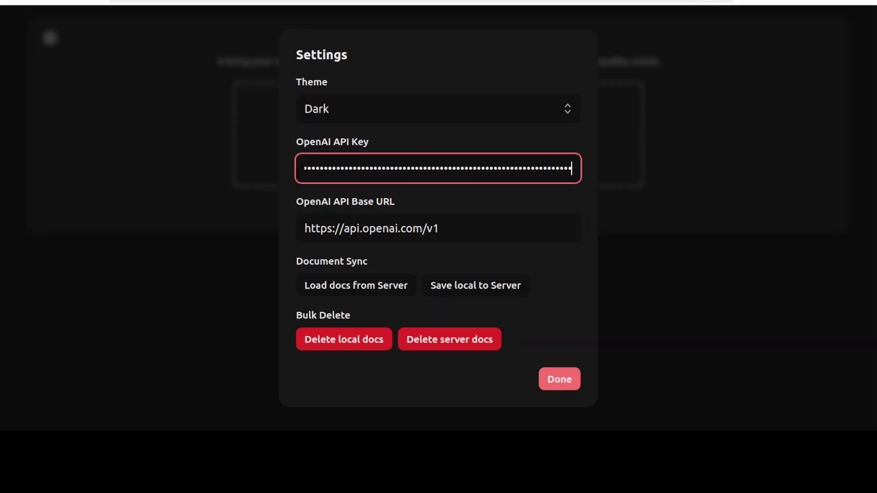
key(Escape)
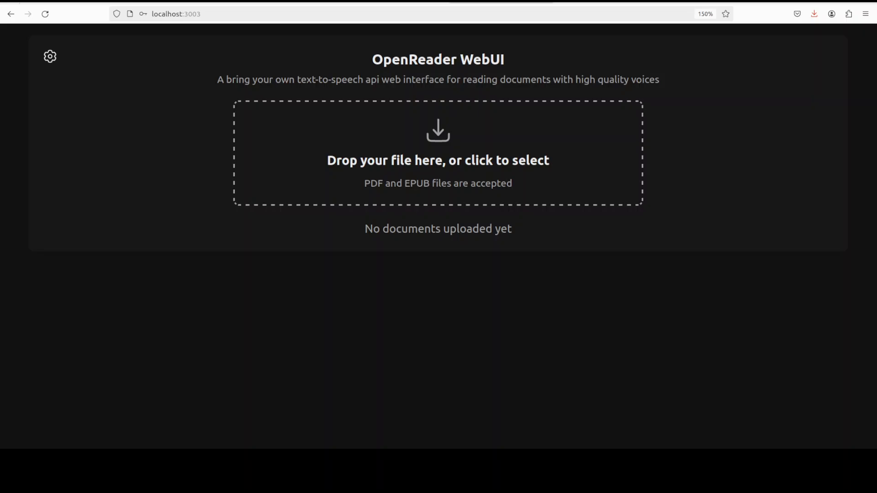
click(50, 56)
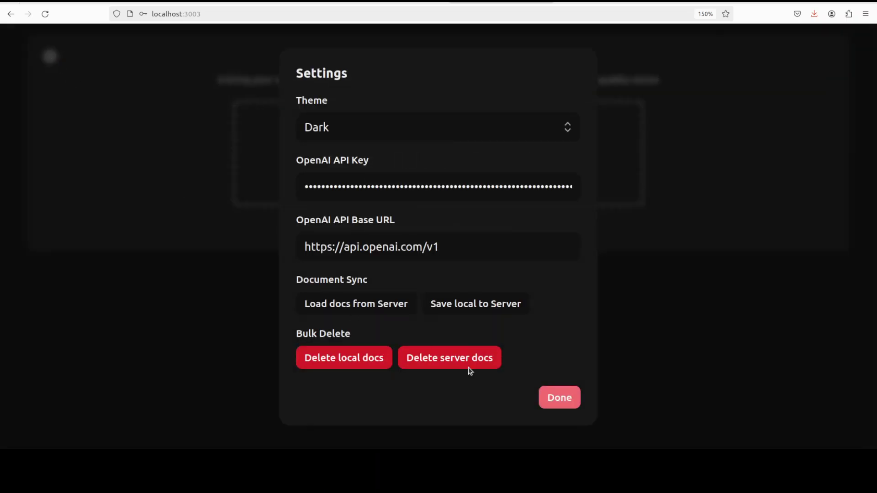
click(565, 401)
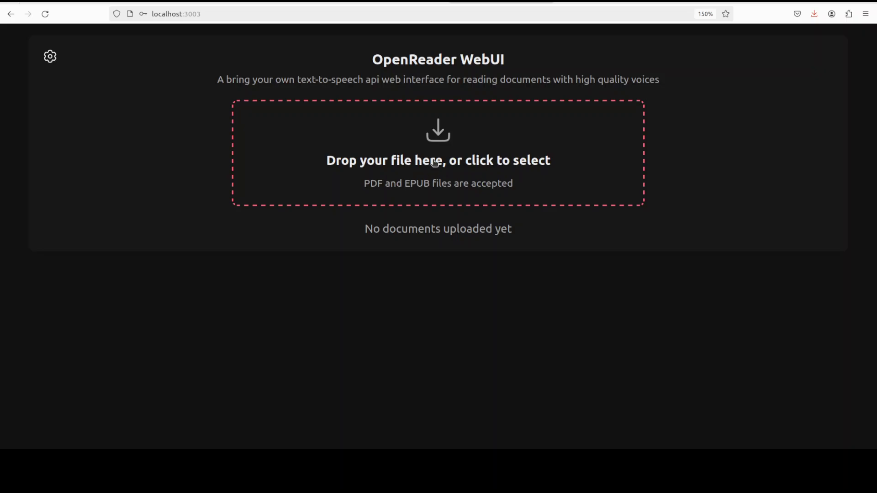
- Upload mypdf.pdf through the file picker so it opens in the reader
click(369, 164)
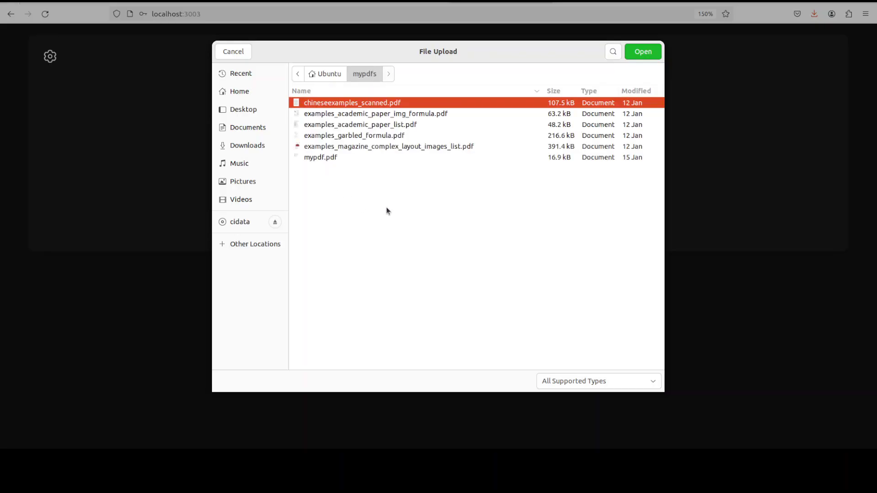
click(326, 159)
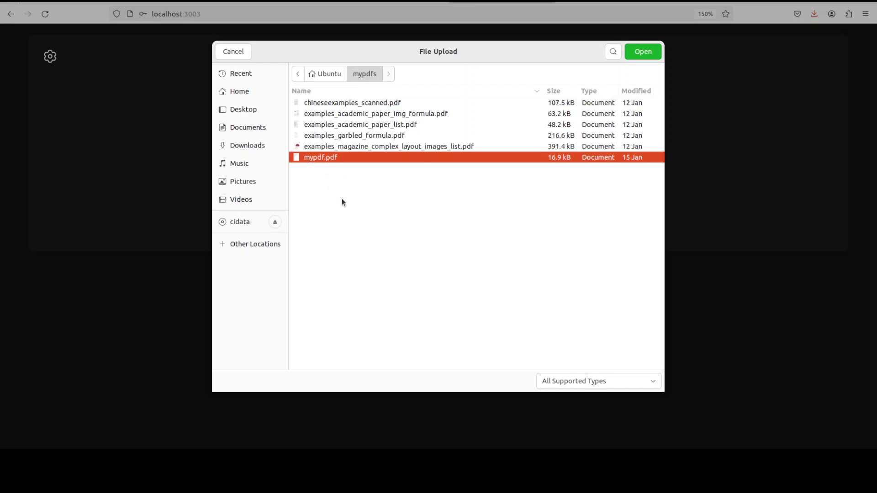
double_click(308, 157)
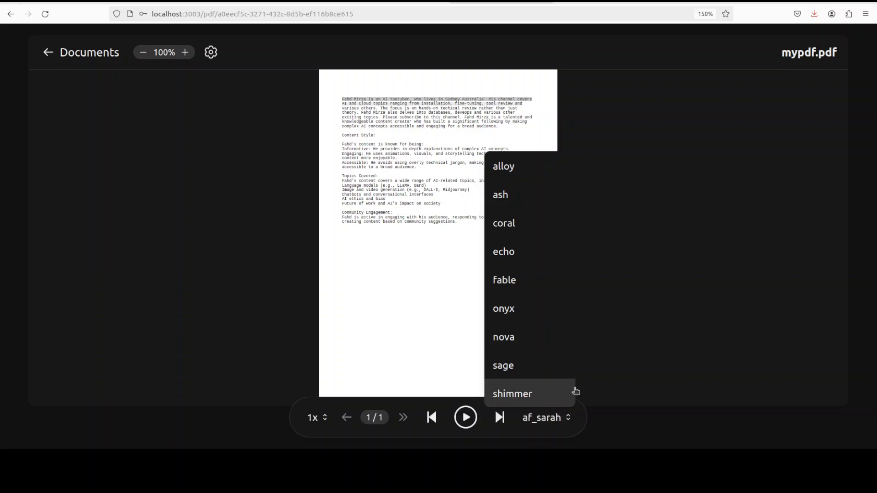
- Use the nova voice and start reading mypdf.pdf aloud
click(686, 264)
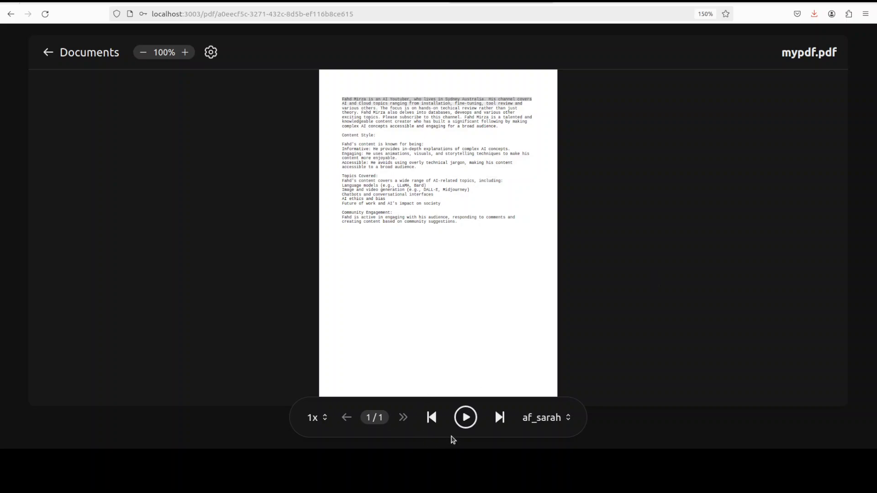
click(466, 417)
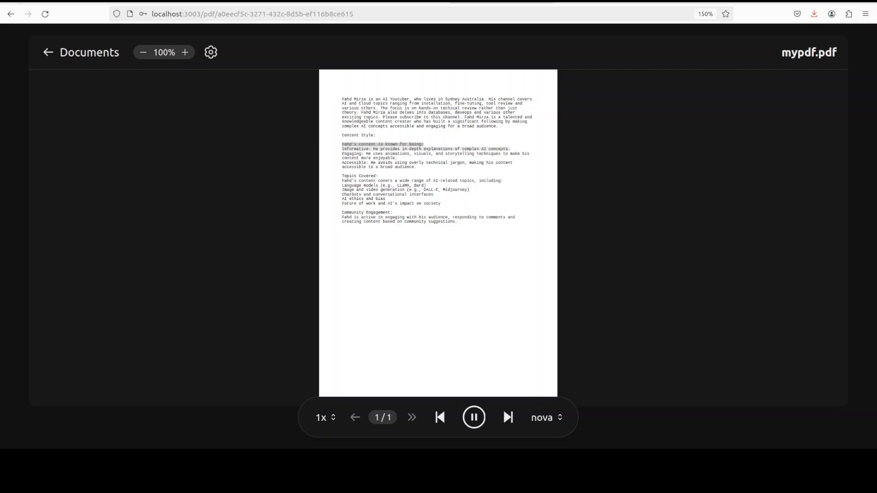
- Set Firefox's page zoom to 200% and pause the read-aloud in the Topics Covered section
click(866, 14)
click(846, 247)
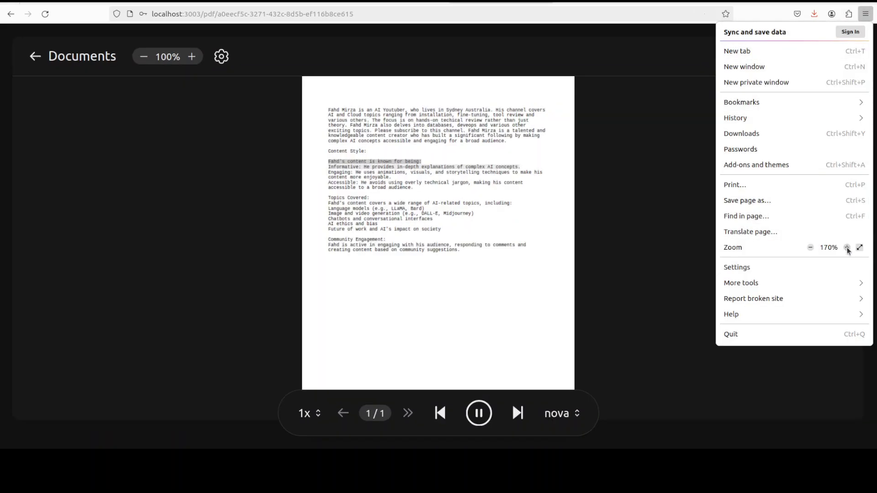
click(847, 248)
click(846, 248)
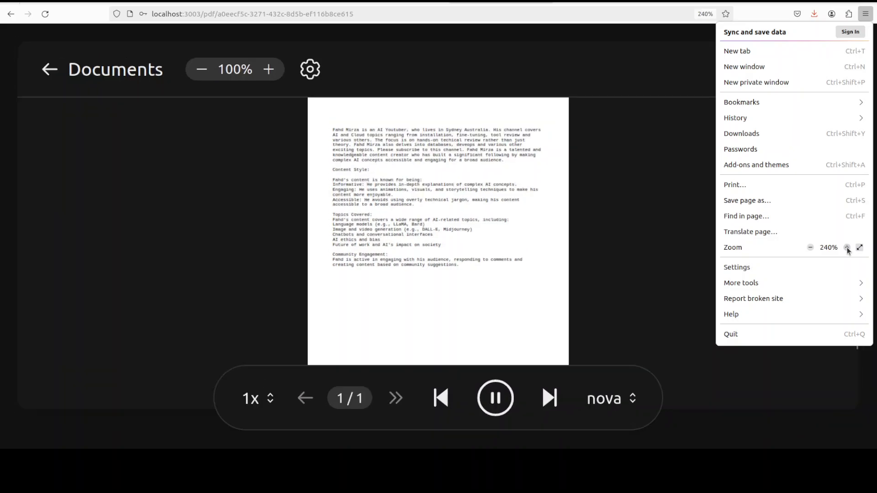
click(810, 247)
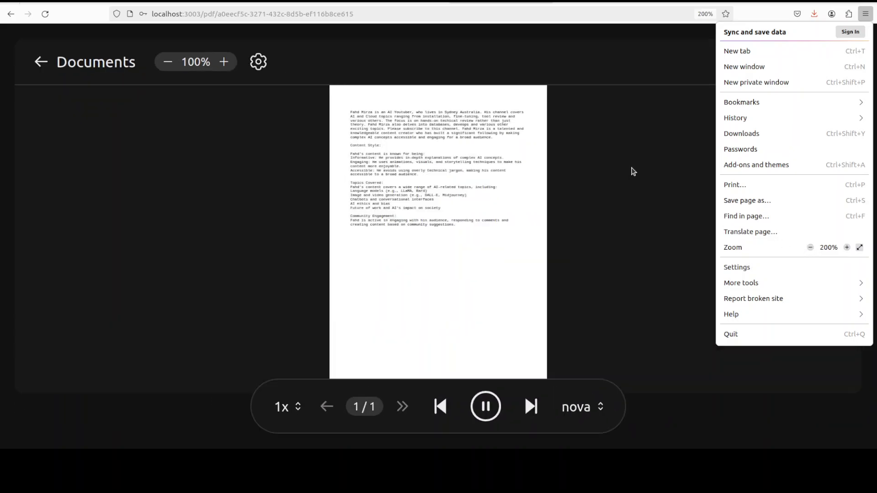
click(631, 170)
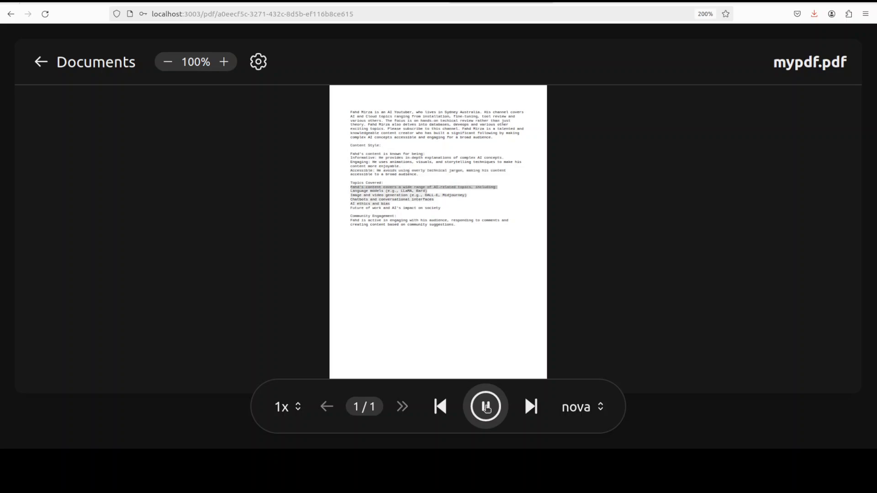
click(487, 408)
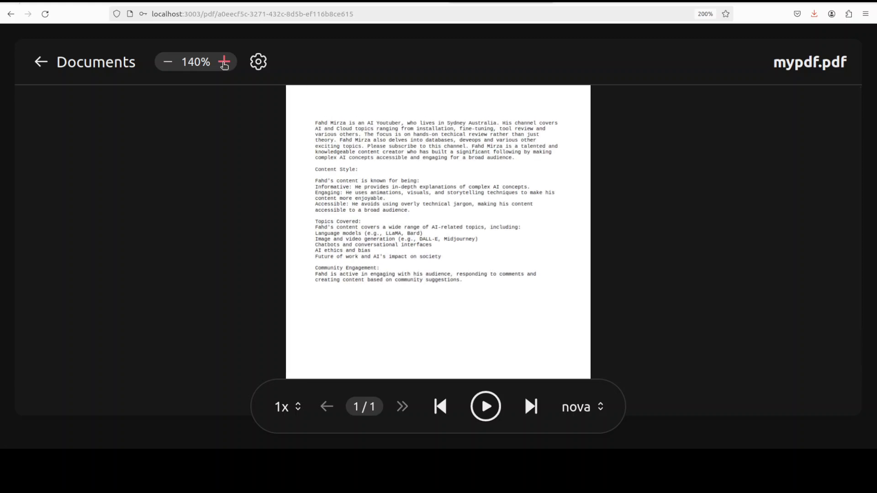
- Zoom the PDF to 200%, resume reading, and jump to the Language models line
click(224, 63)
click(224, 62)
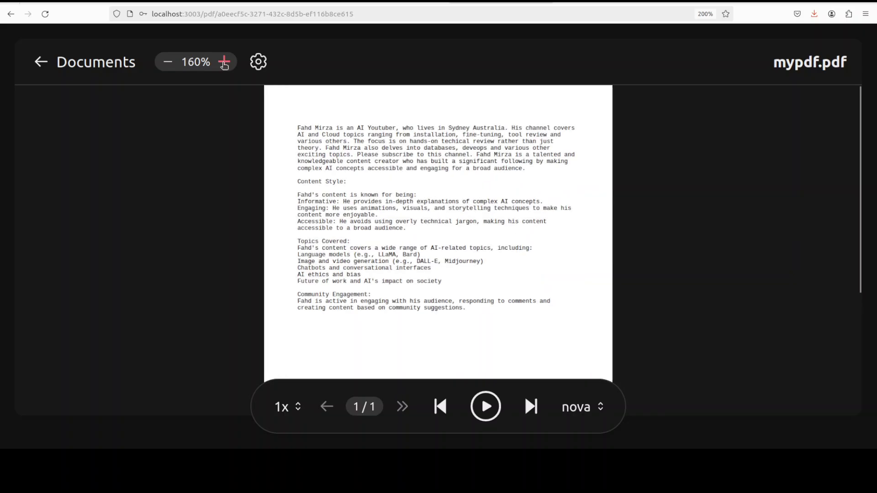
click(224, 63)
click(224, 63)
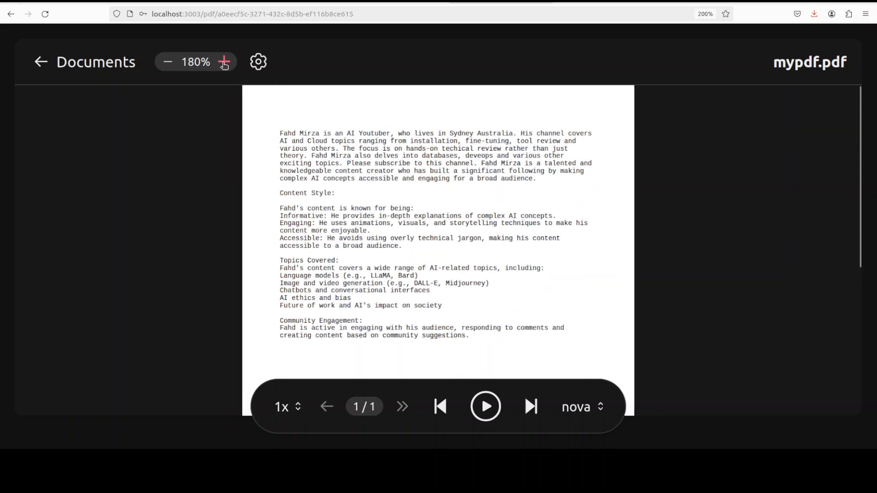
click(224, 63)
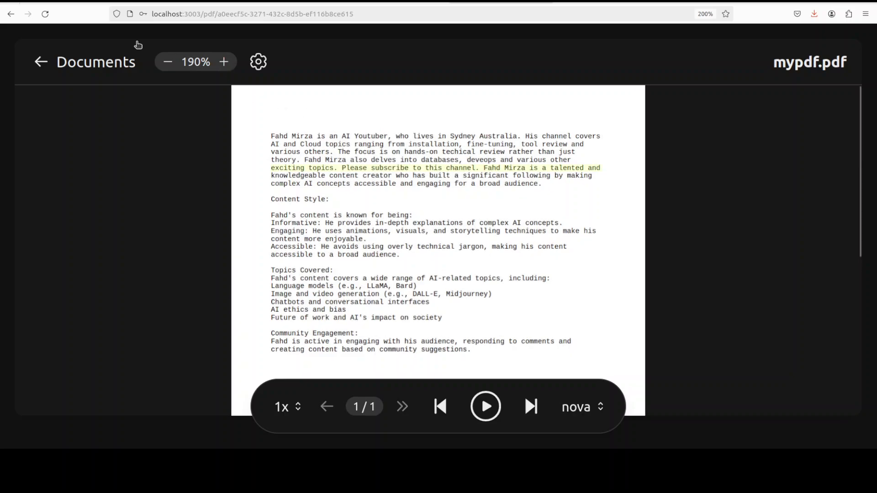
click(223, 62)
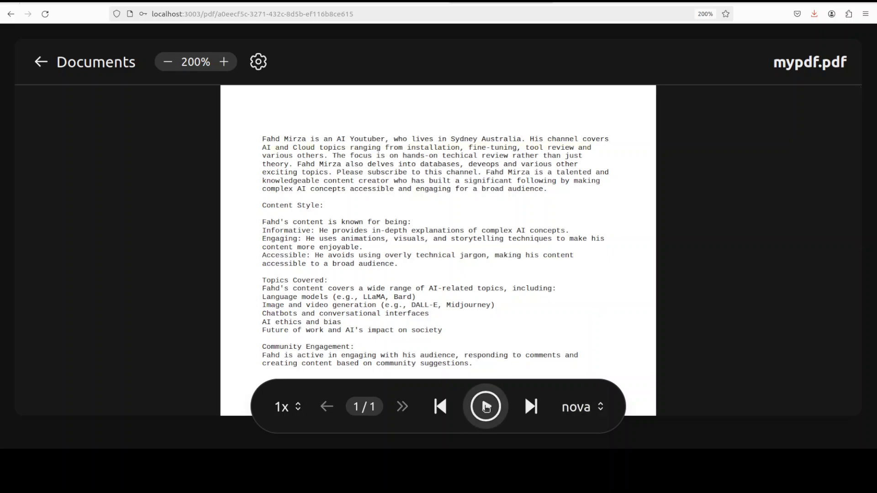
click(486, 409)
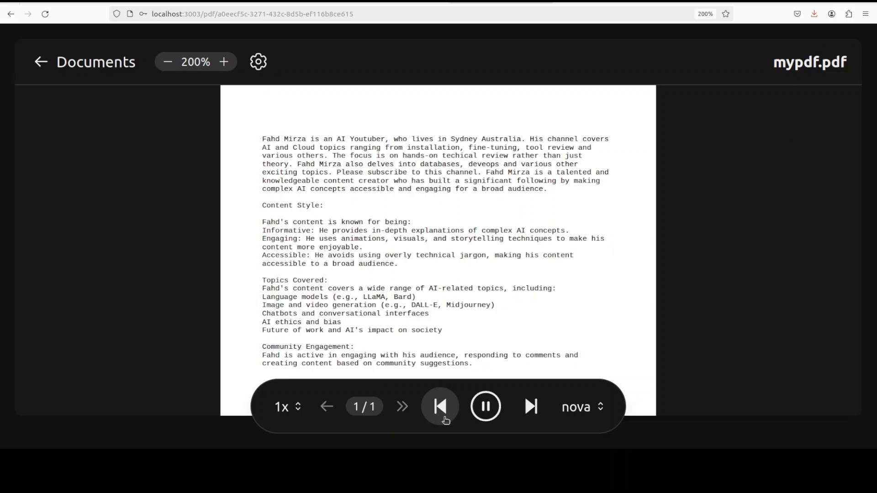
click(277, 302)
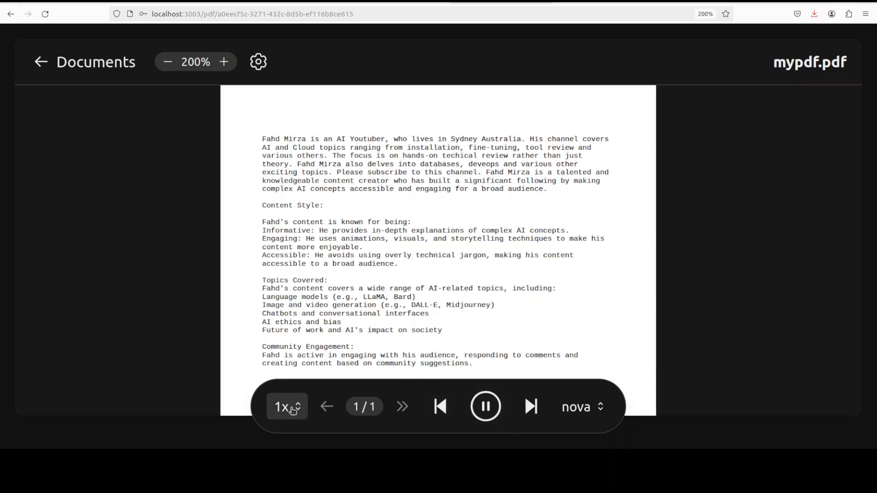
- Read at 2x, skip back three sentences to the 'exciting topics' lines, then return to 1x
click(285, 409)
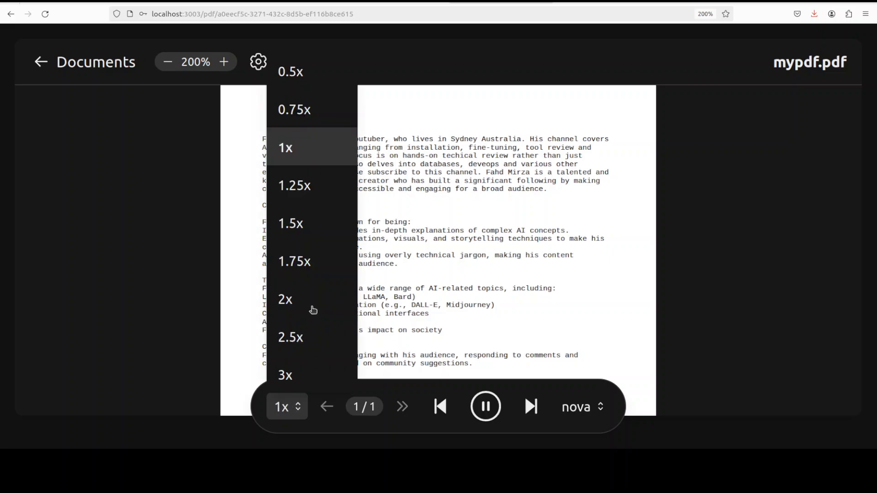
click(302, 301)
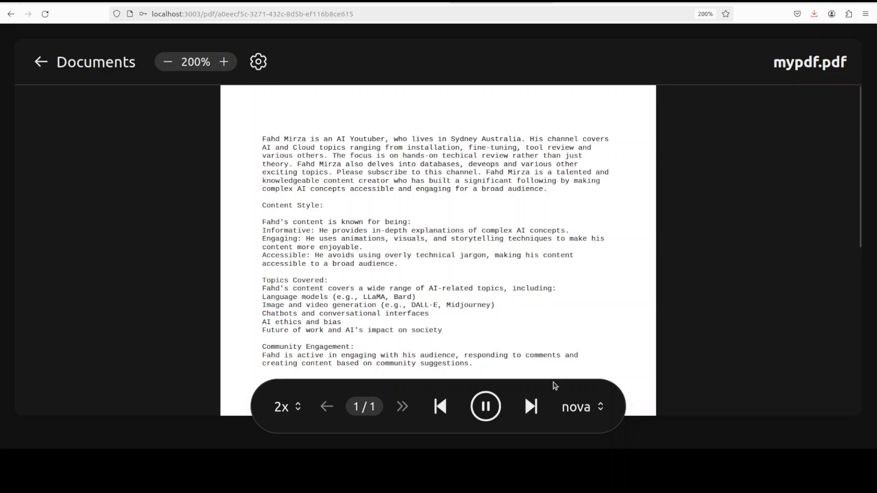
click(442, 410)
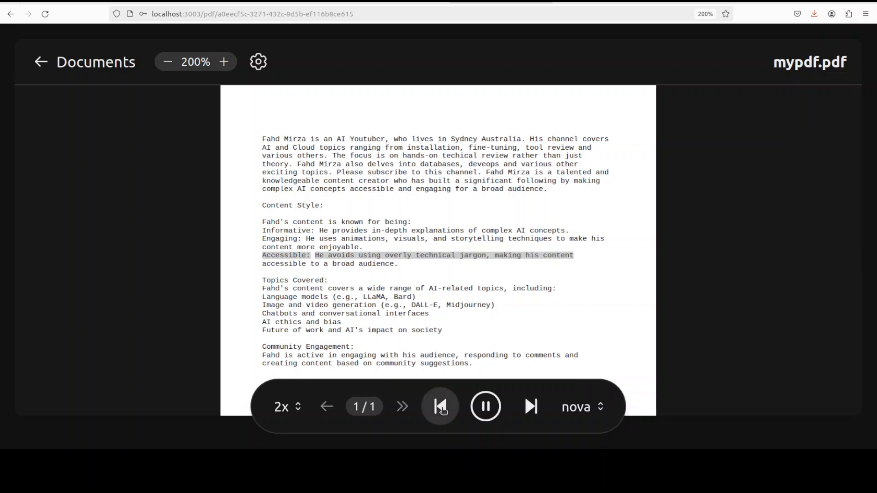
click(442, 410)
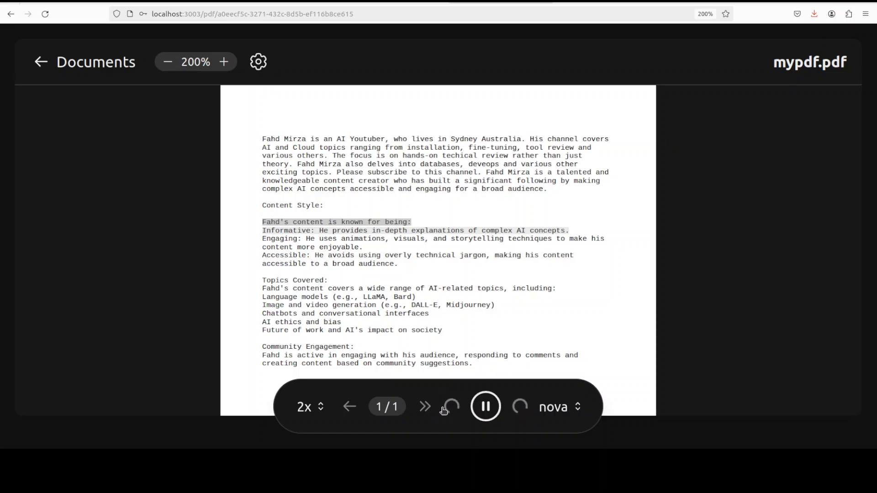
click(442, 410)
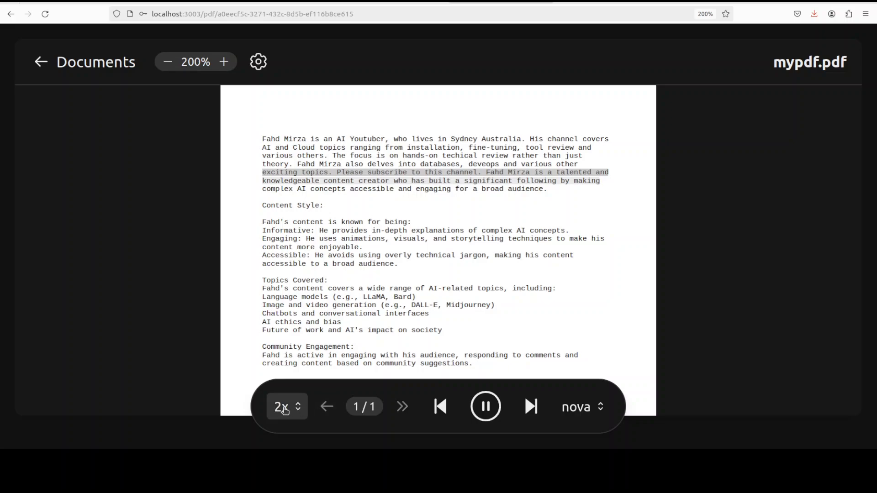
click(285, 410)
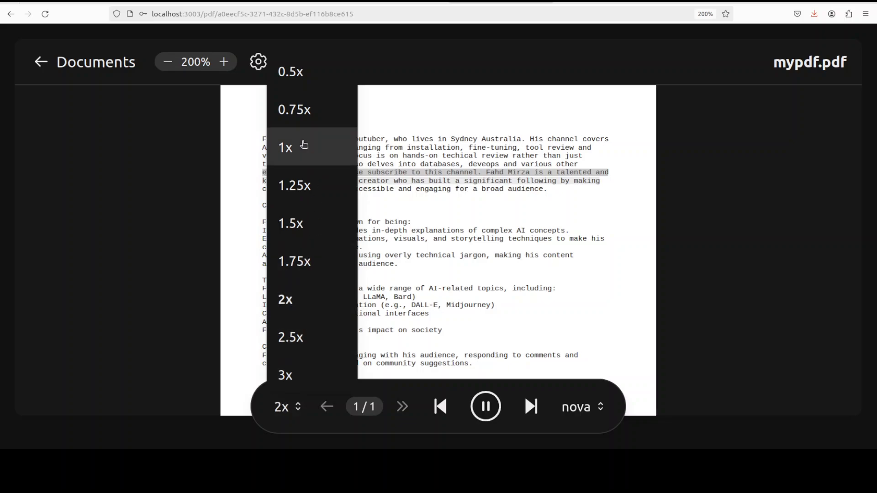
click(305, 147)
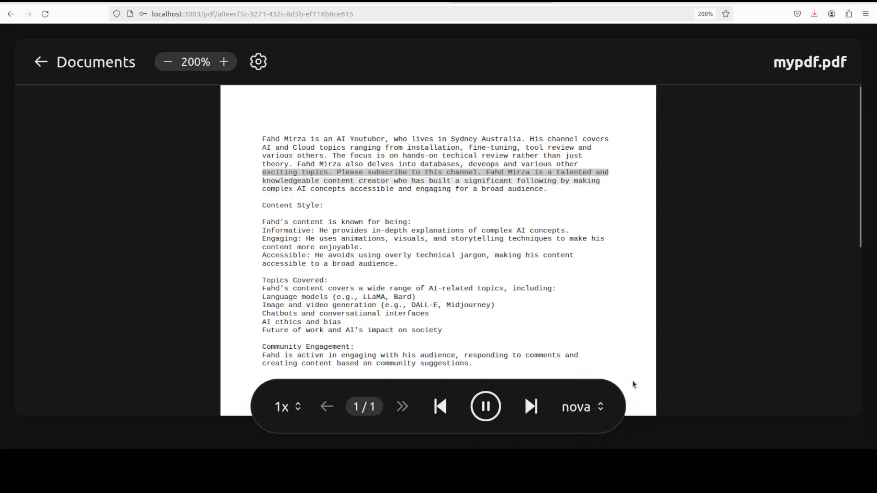
- Change the reading voice to echo, then to ash, and pause the read-aloud
click(575, 408)
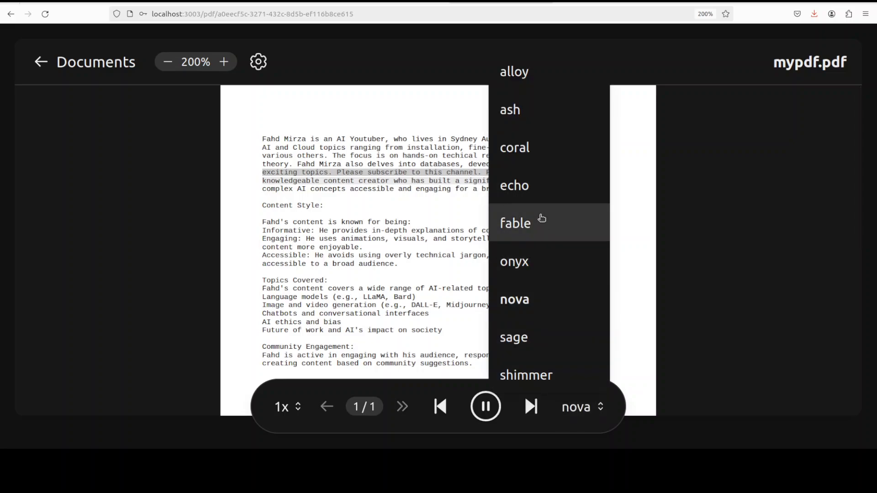
key(Return)
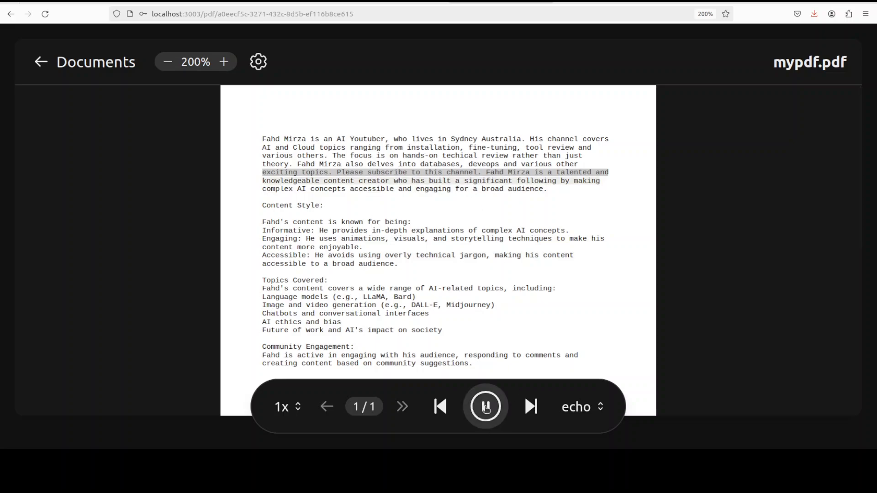
click(569, 409)
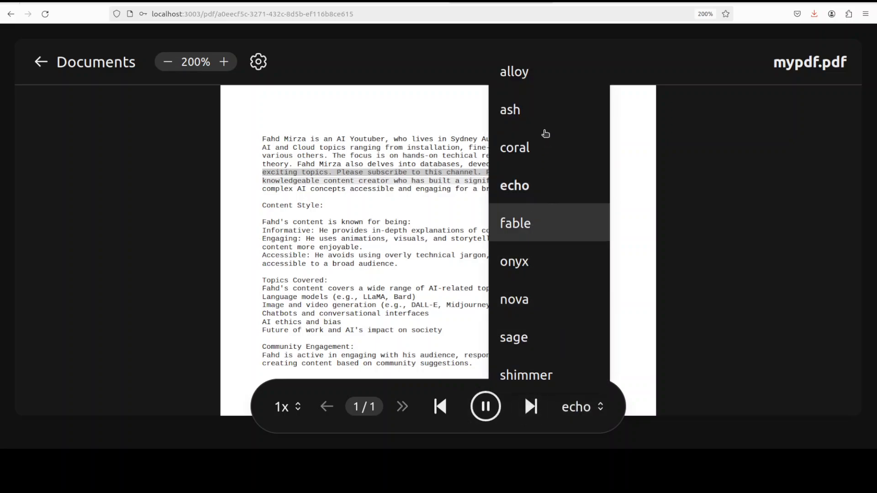
click(685, 357)
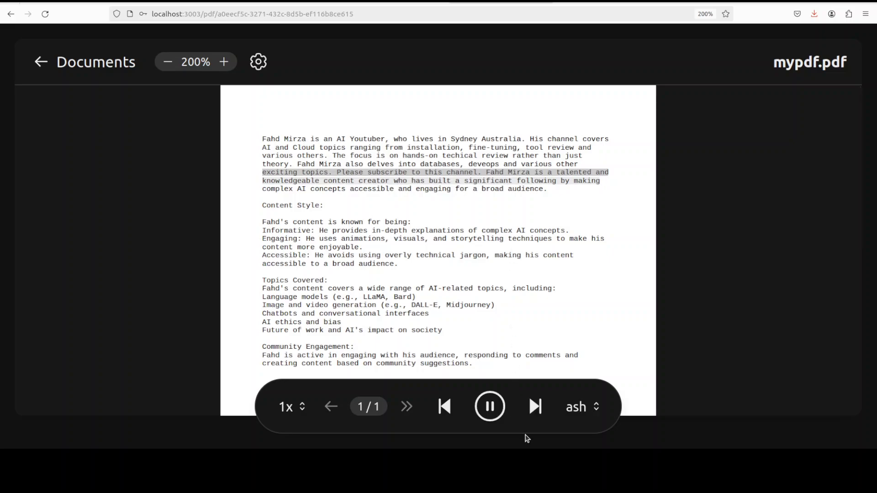
click(490, 408)
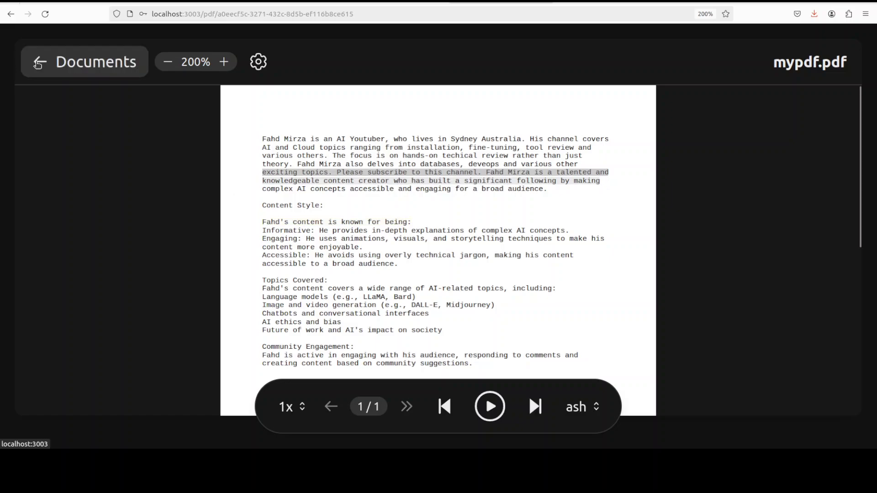
- Return to the Documents home page, then open and close the Settings modal
click(87, 61)
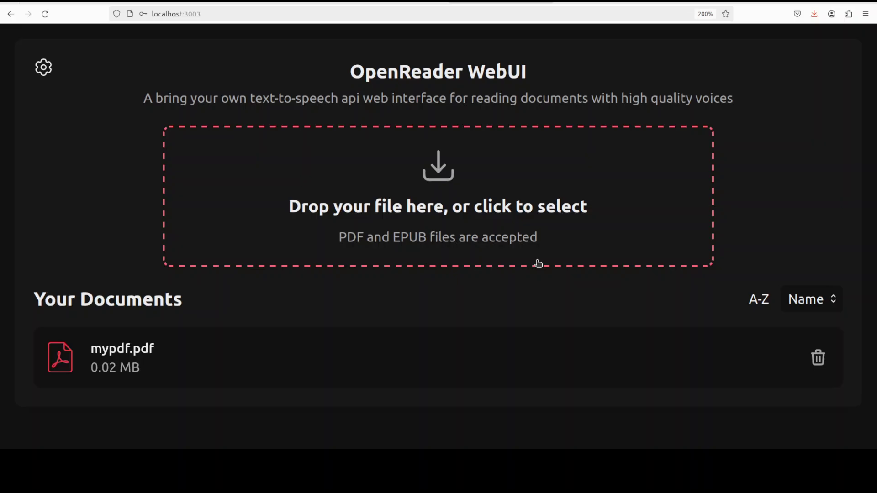
click(43, 67)
click(89, 85)
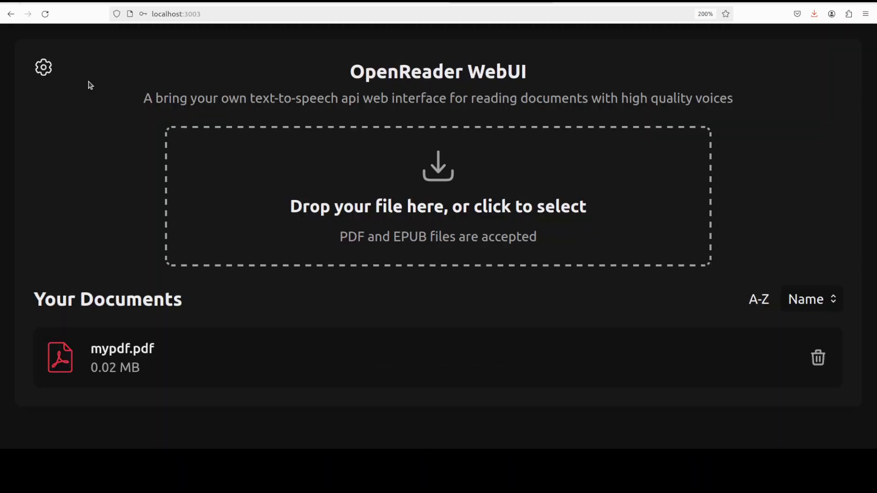
- Switch to the OpenReader-WebUI GitHub tab and select 'Kokoro-82M' in the About description
click(394, 1)
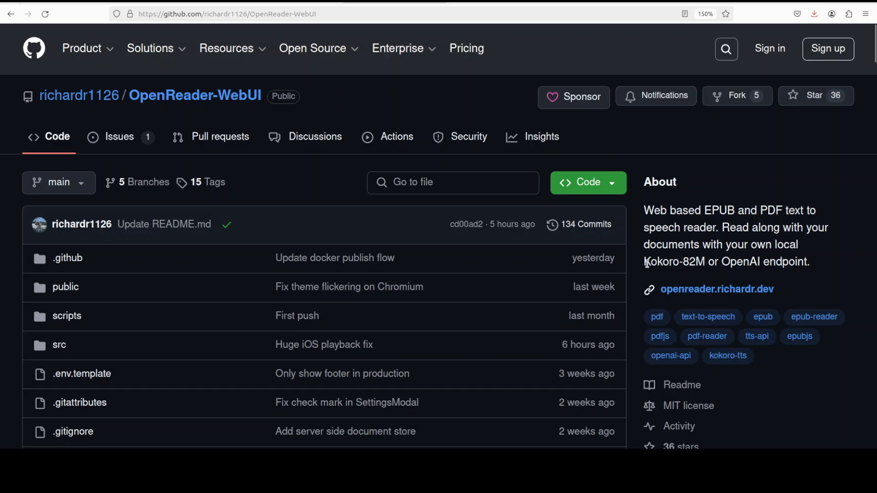
drag(677, 263, 705, 263)
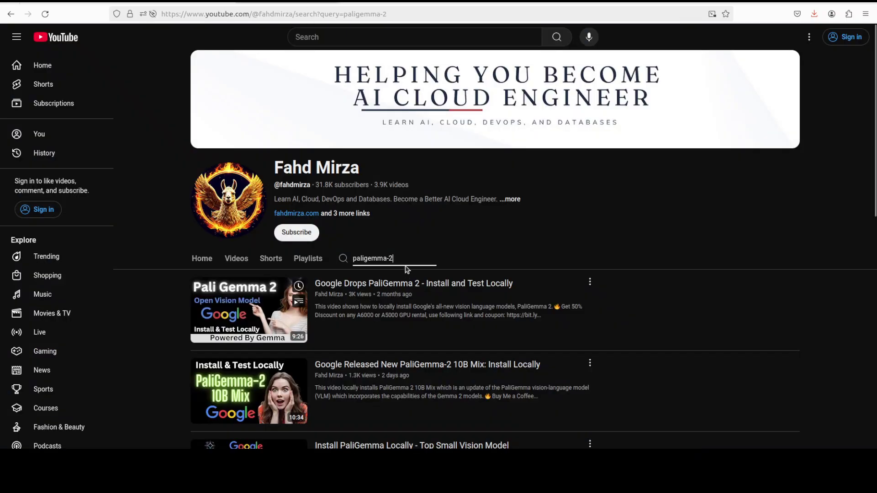
- Replace the 'paligemma-2' channel search with 'kokoro' and scroll through the Kokoro TTS results
key(ctrl+a)
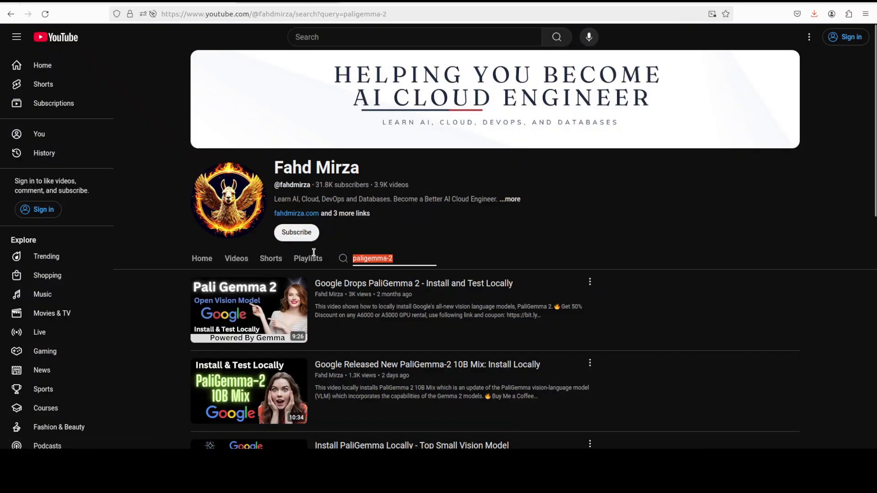
text(kokoro)
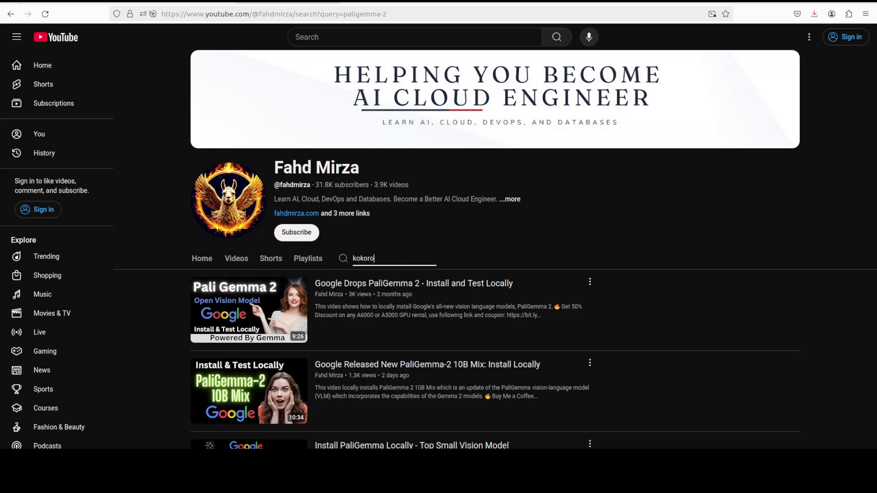
key(Return)
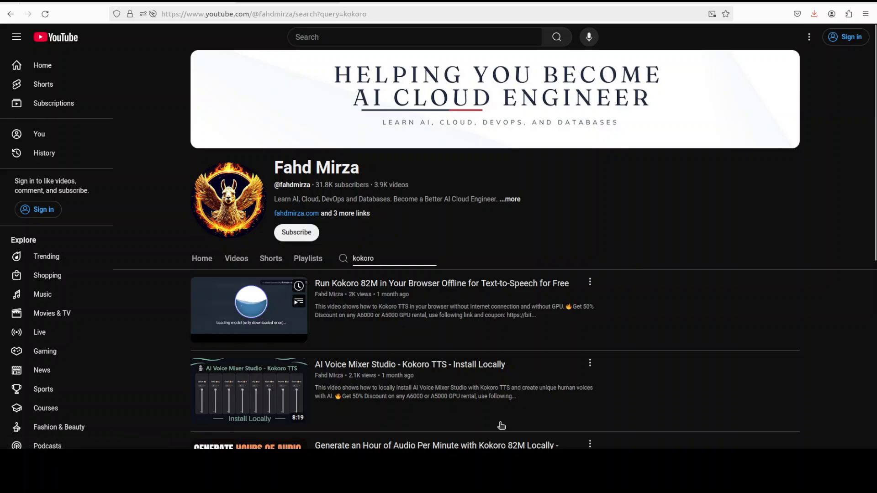
scroll(741, 357, down, 1)
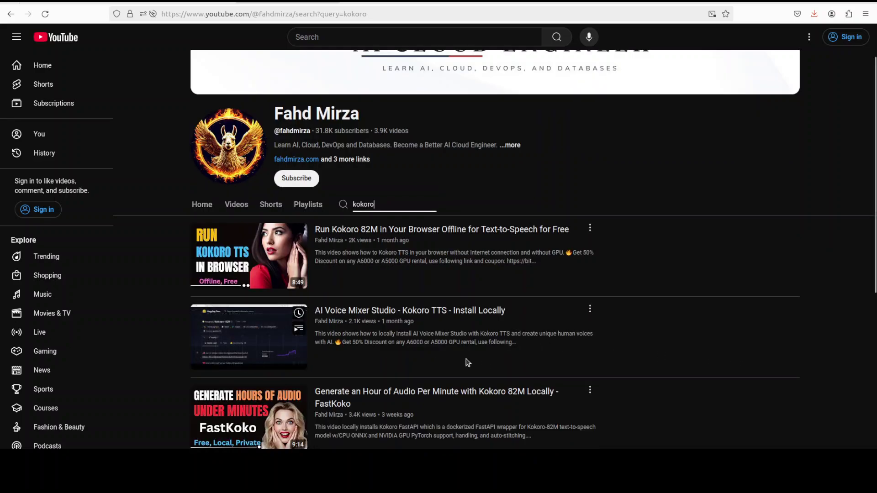
scroll(467, 361, down, 2)
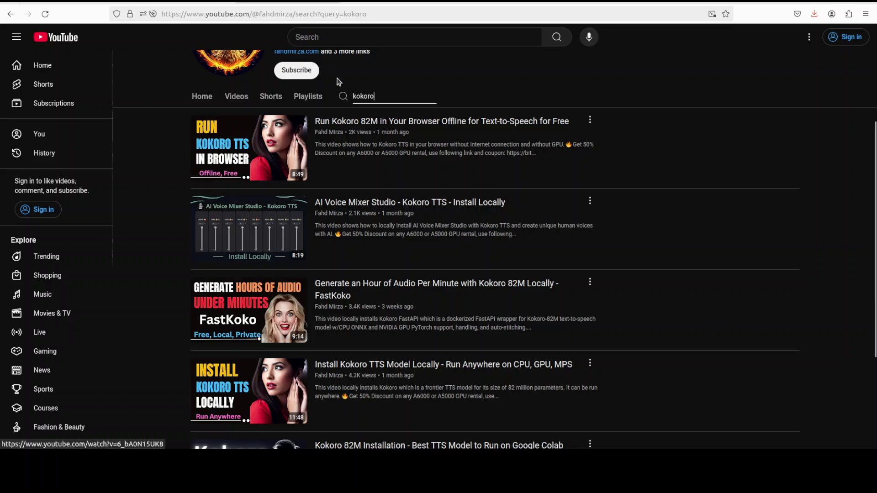
scroll(736, 241, up, 3)
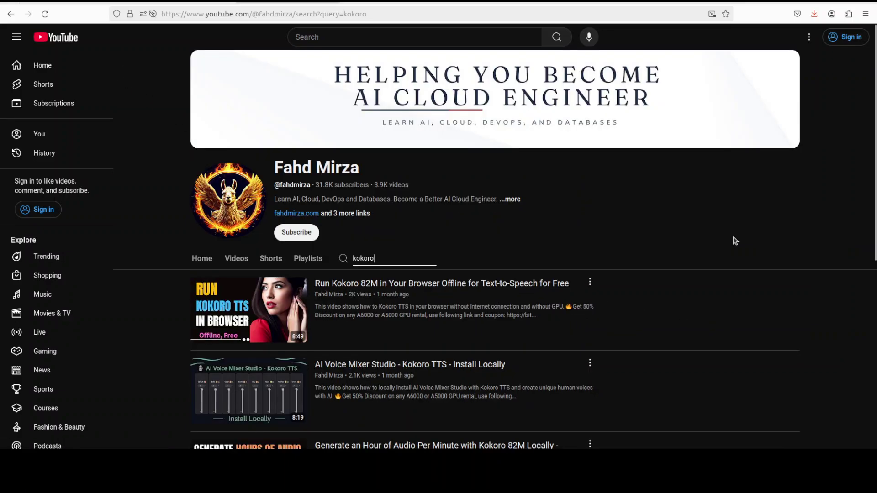